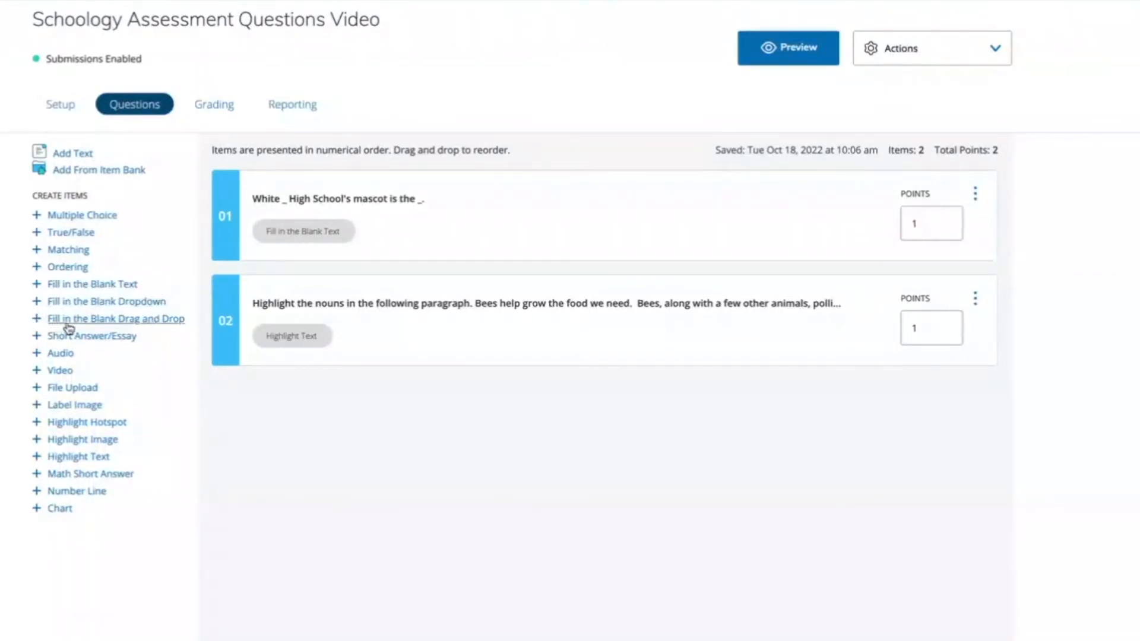
# - Create a Fill in the Blank Drag and Drop question with the two-sentence squid passage, from "The squids' two tentacles" to "break open shells."
pyautogui.click(162, 324)
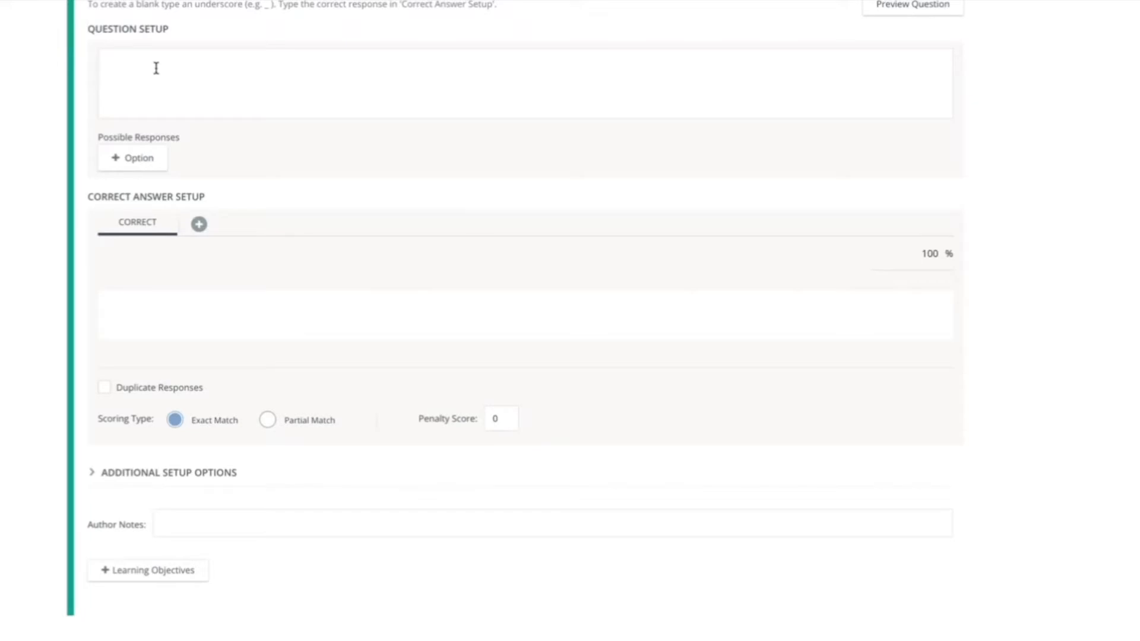
pyautogui.click(156, 68)
pyautogui.write("The squids' two tentacles are specially adapted for feeding and they use them to grab their prey. They have a sharp beak on their mouths that they use to break open shells.")
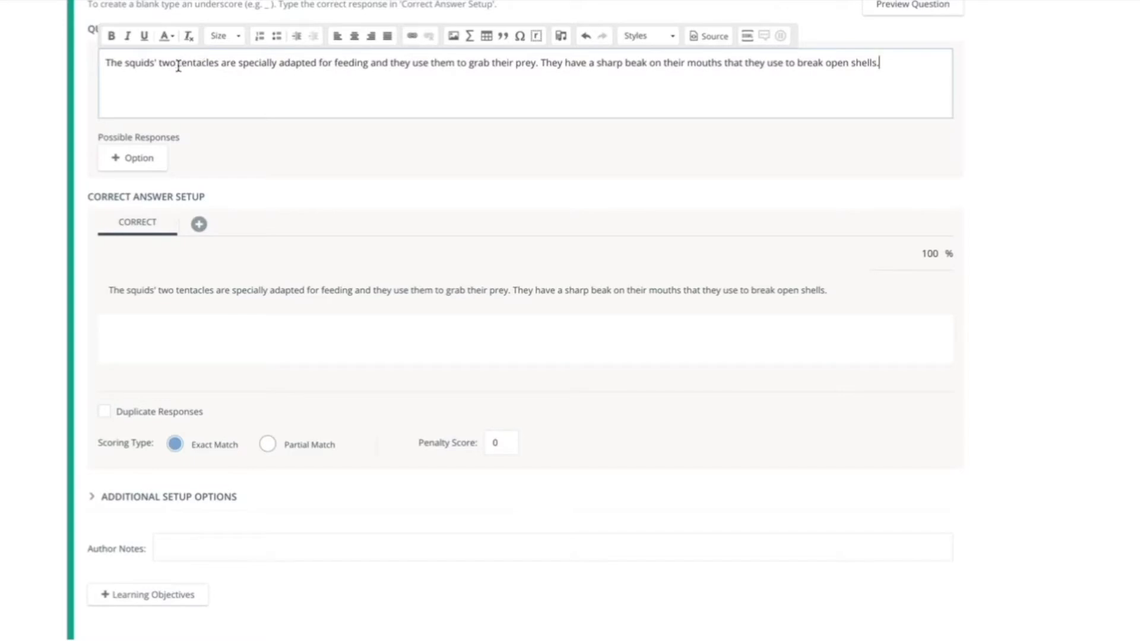
# - Replace the words "tentacles", "grab" and "beak" in the question text with response blanks
pyautogui.doubleClick(202, 63)
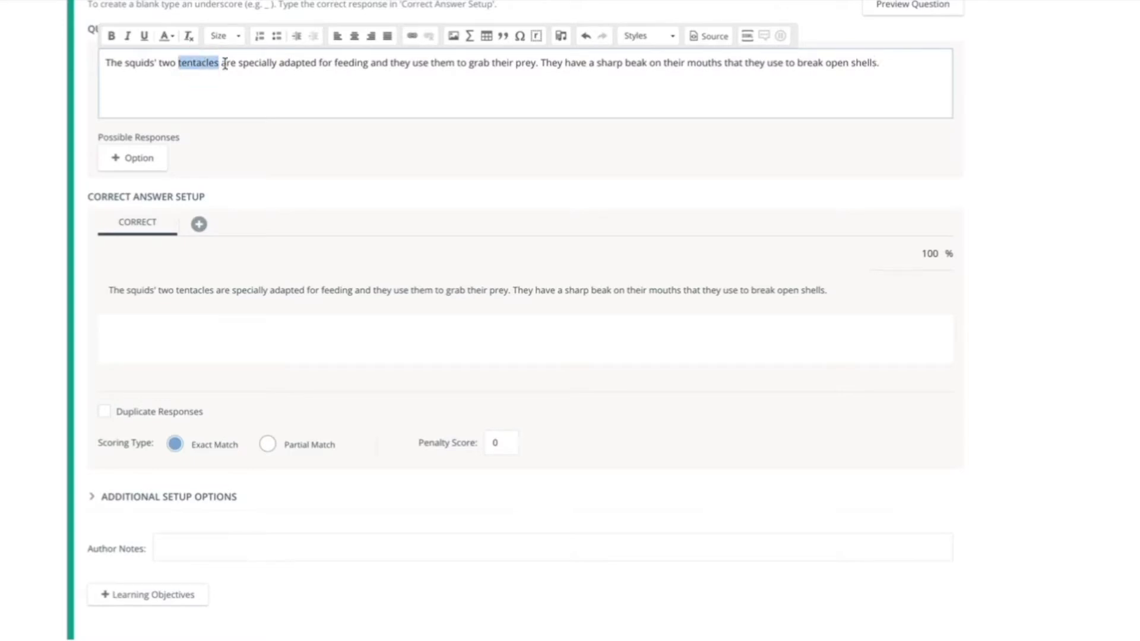
pyautogui.write('_')
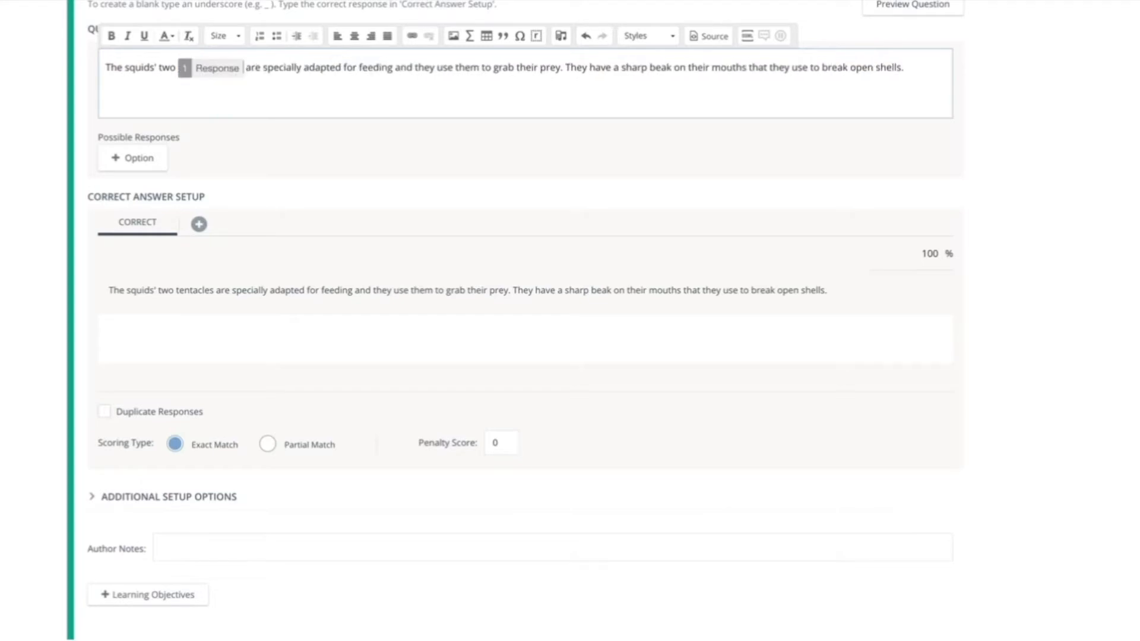
pyautogui.click(217, 68)
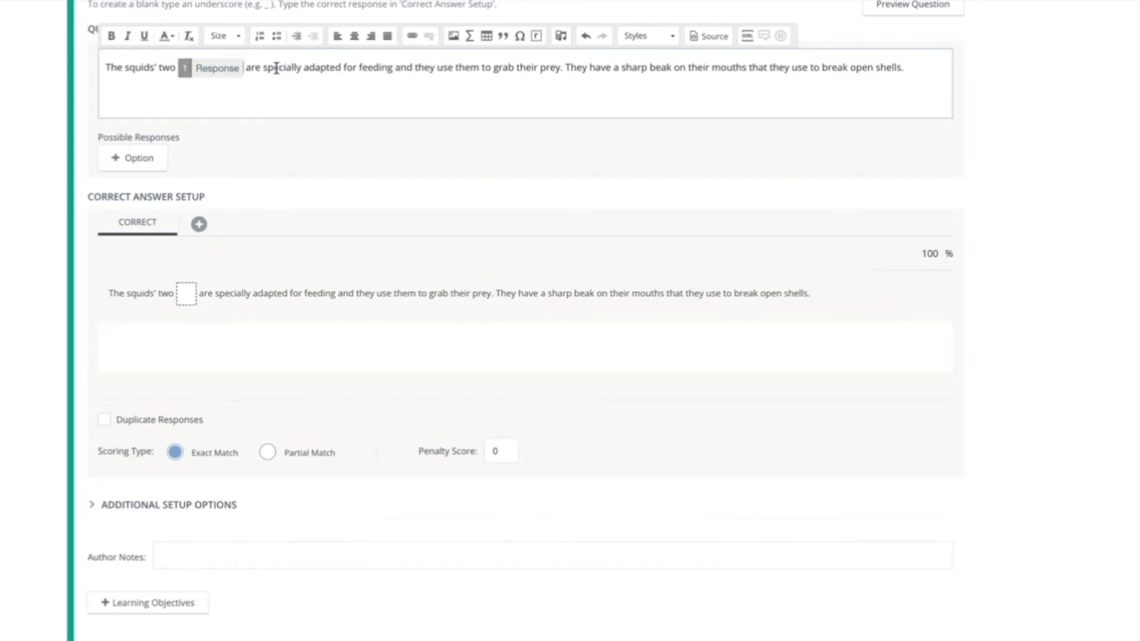
pyautogui.click(502, 68)
pyautogui.doubleClick(502, 68)
pyautogui.write('_')
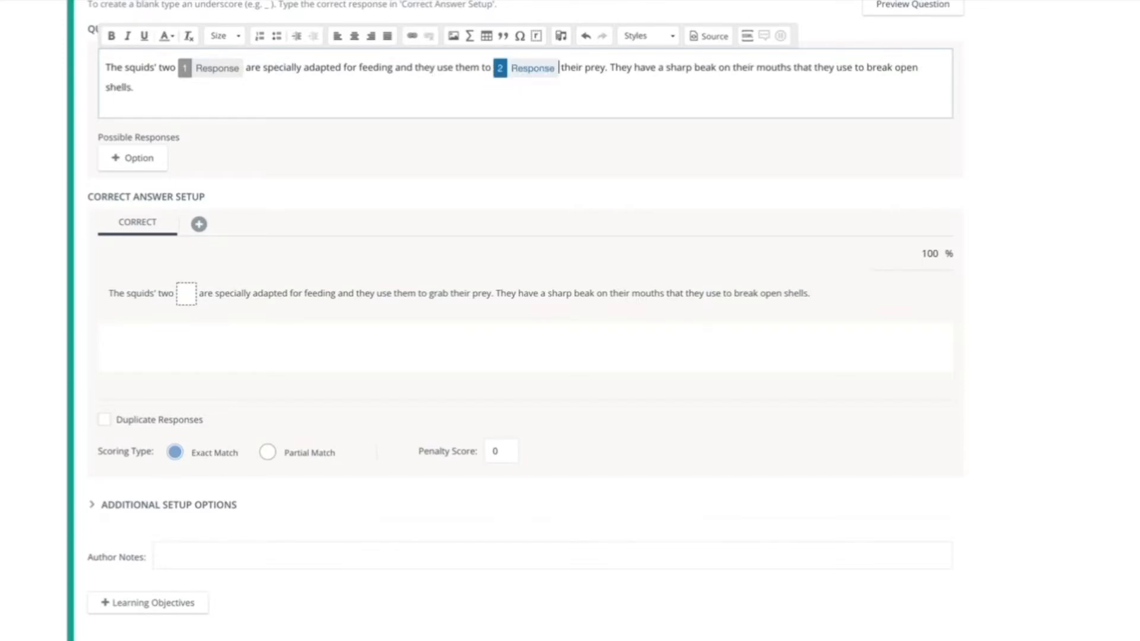
pyautogui.doubleClick(706, 69)
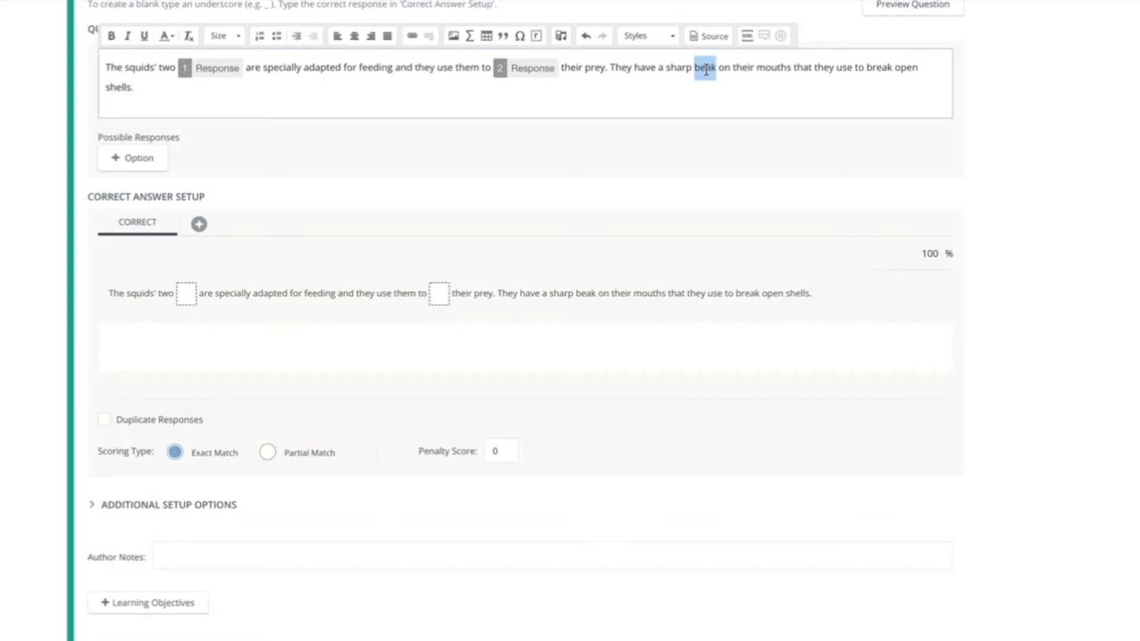
pyautogui.write('_')
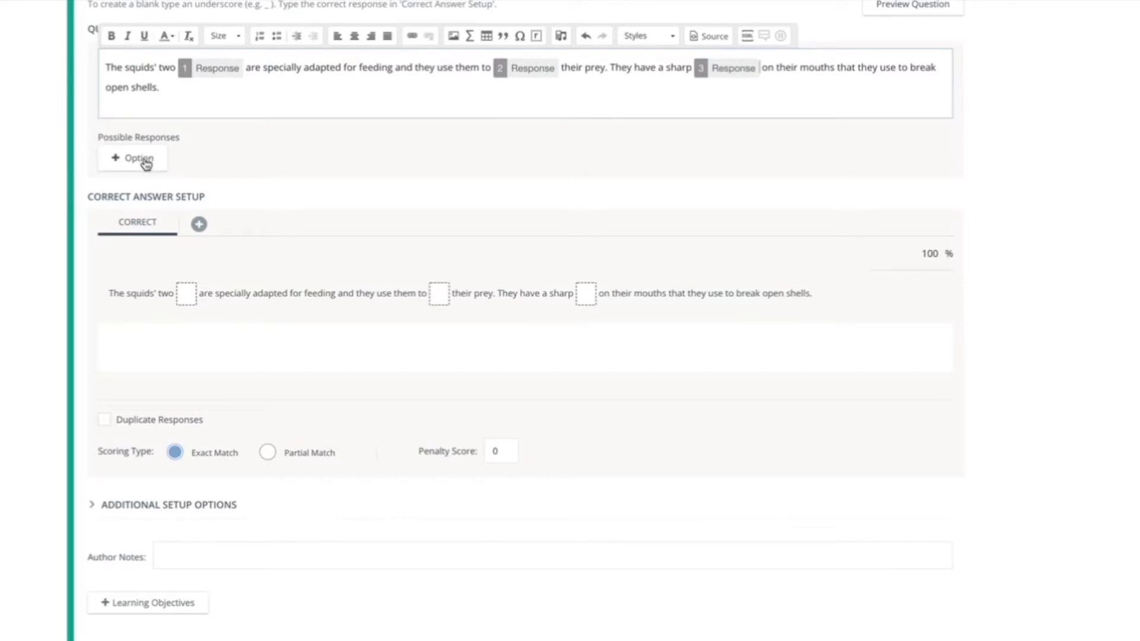
# - Add the possible responses "tentacles", "grab" and "beak" to the question
pyautogui.click(152, 160)
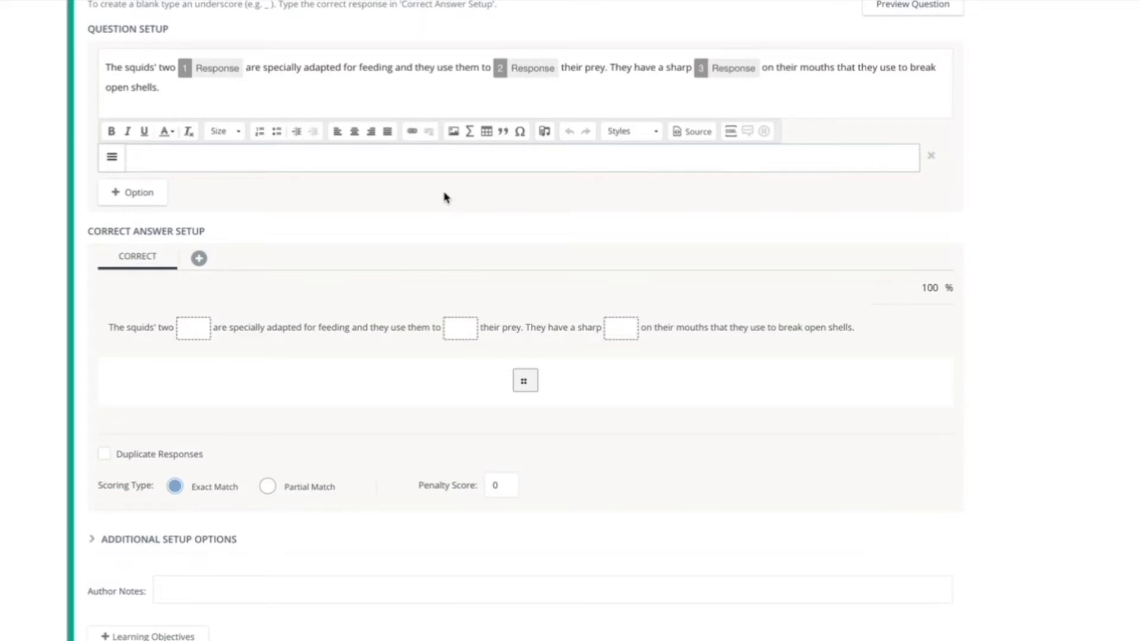
pyautogui.write('tentacles')
pyautogui.click(153, 194)
pyautogui.write('grab')
pyautogui.click(162, 225)
pyautogui.write('beak')
pyautogui.click(79, 264)
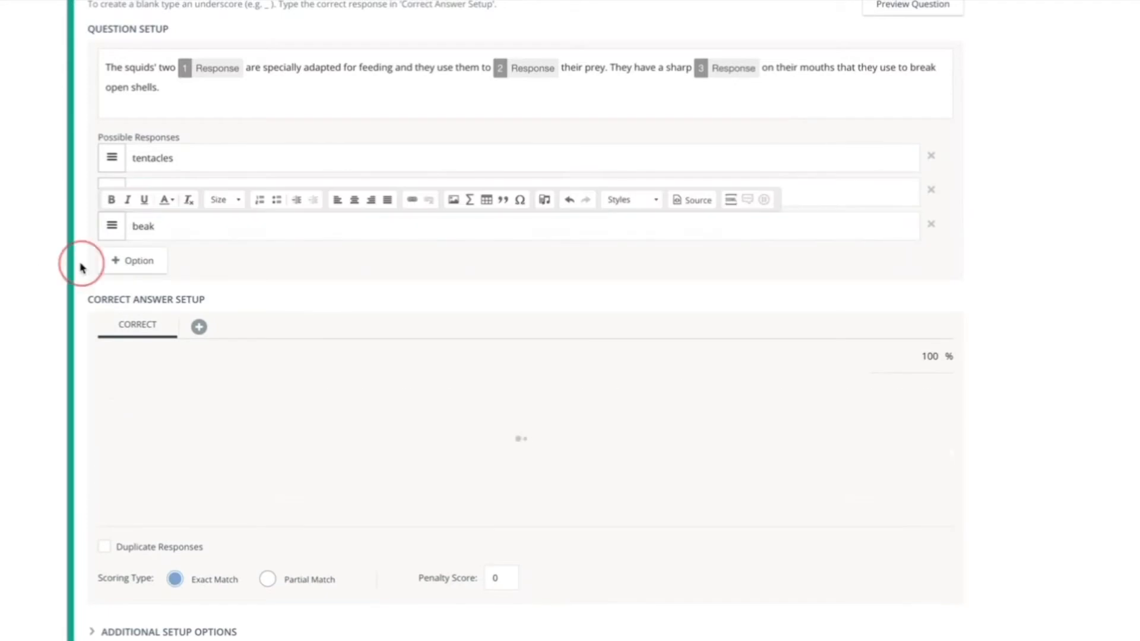
# - Add "arms" and "nose" as two extra possible responses that serve as distractors
pyautogui.click(131, 265)
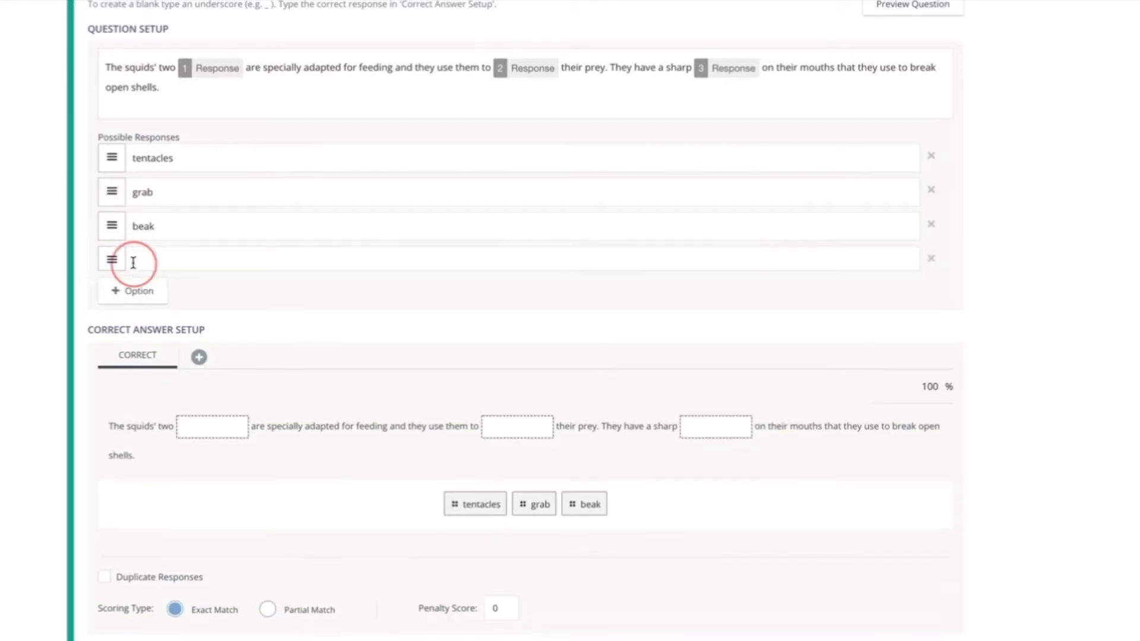
pyautogui.write('arms')
pyautogui.click(133, 295)
pyautogui.write('nose')
pyautogui.click(331, 456)
# - Reorder the possible responses to beak, arms, tentacles, nose, grab
pyautogui.scroll(-1, 331, 456)
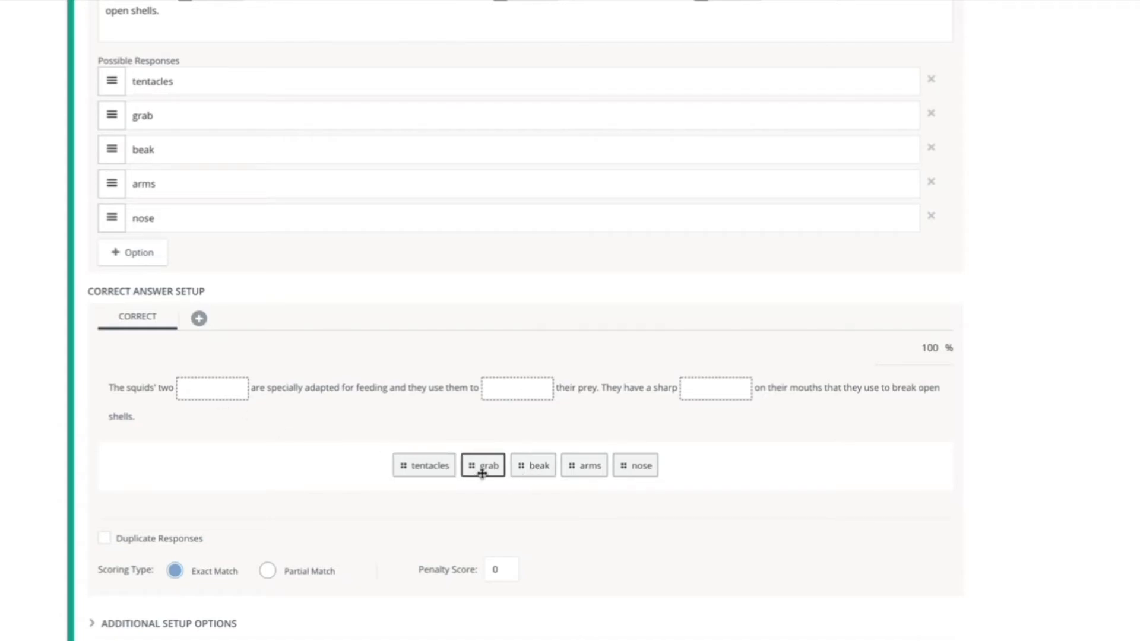
pyautogui.moveTo(107, 115); pyautogui.dragTo(112, 141)
pyautogui.moveTo(108, 77); pyautogui.dragTo(111, 190)
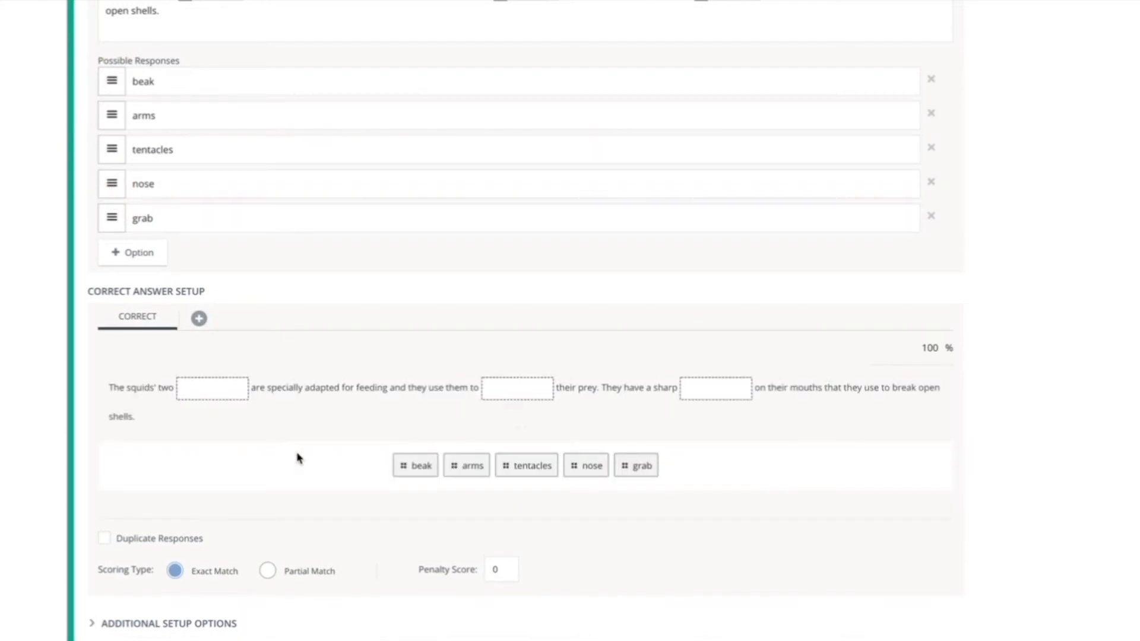
# - Fill the correct answer's three blanks with "tentacles", "grab" and "beak", in that order
pyautogui.scroll(-2, 298, 458)
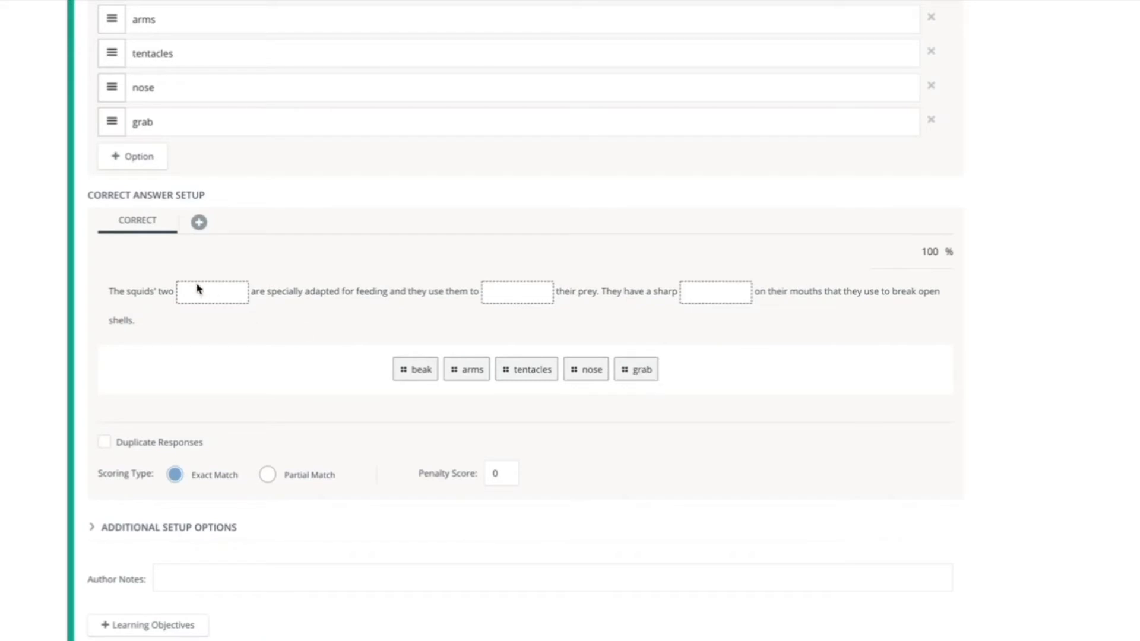
pyautogui.moveTo(525, 371); pyautogui.dragTo(215, 292)
pyautogui.moveTo(606, 369); pyautogui.dragTo(517, 293)
pyautogui.moveTo(472, 368); pyautogui.dragTo(725, 295)
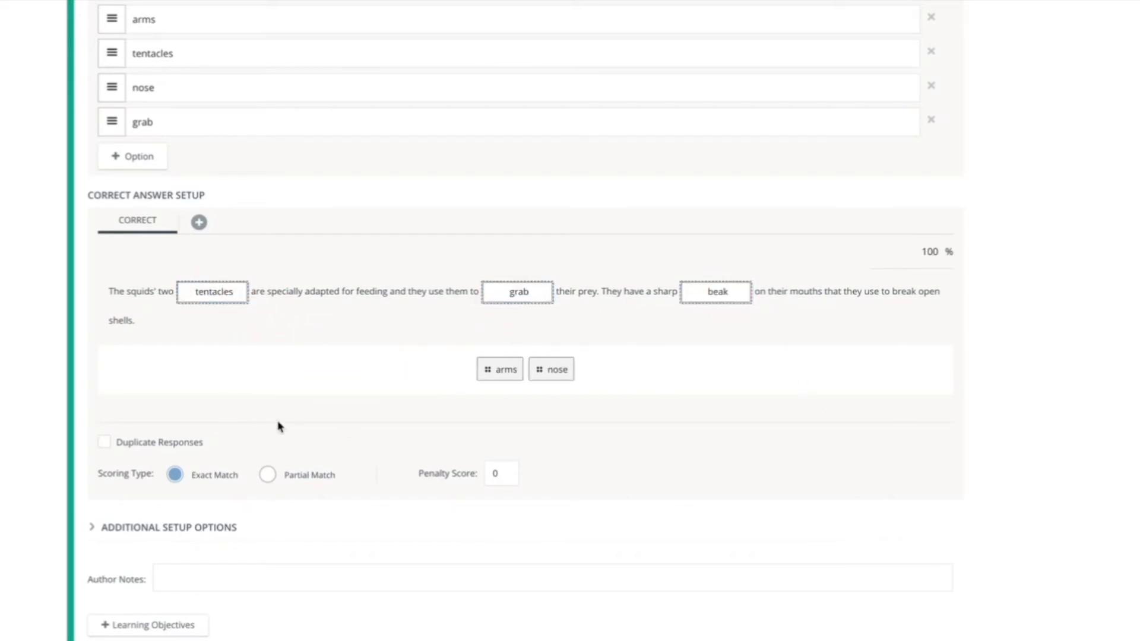
# - Allow duplicate responses and place "tentacles" in the correct answer's second and third blanks
pyautogui.click(105, 445)
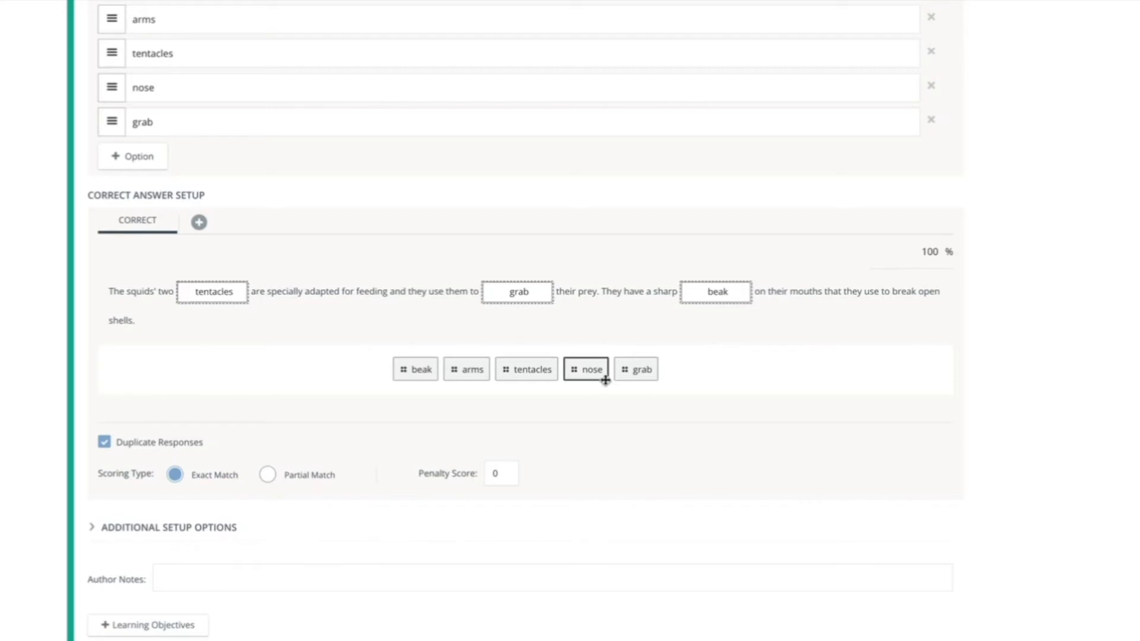
pyautogui.moveTo(529, 371); pyautogui.dragTo(526, 303)
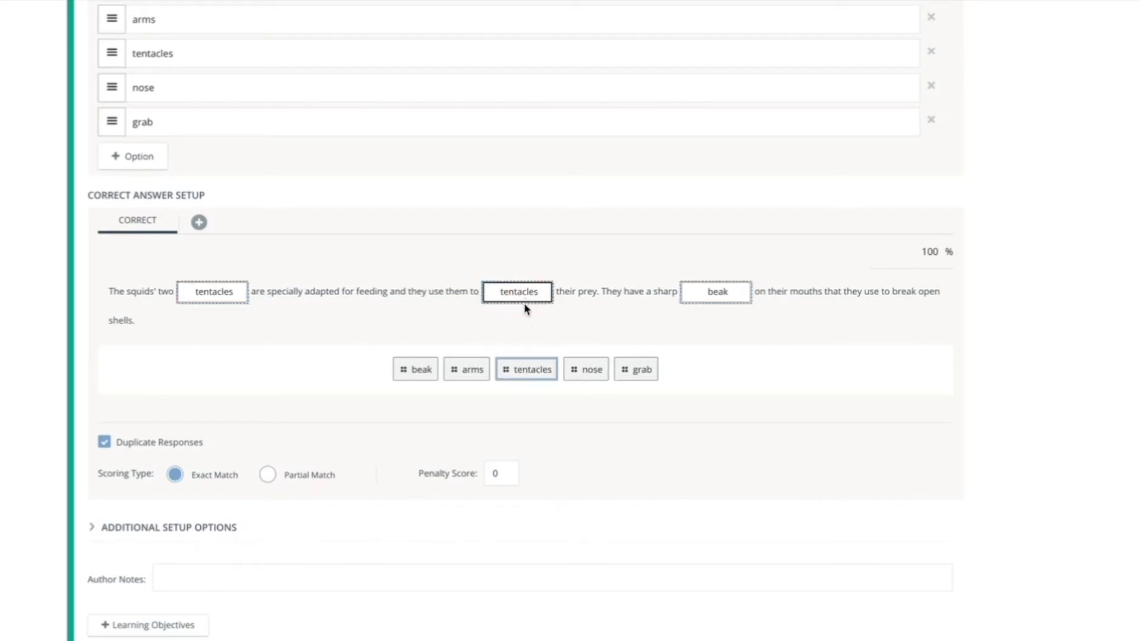
pyautogui.moveTo(526, 372); pyautogui.dragTo(705, 301)
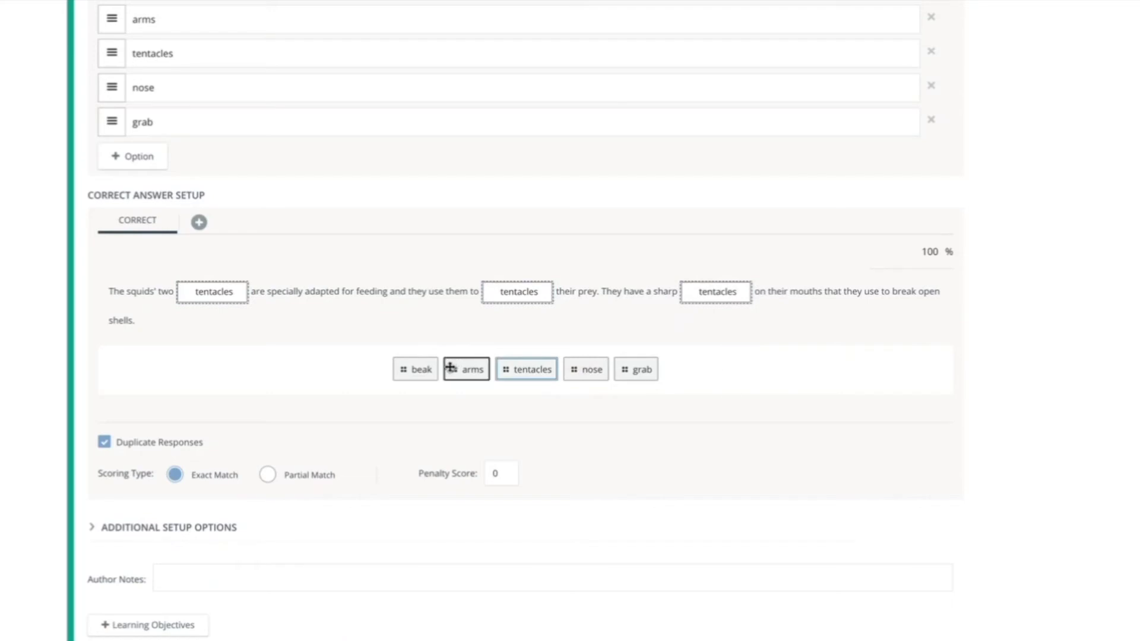
# - Add an alternate answer with "arms", "grab" and "beak" in the blanks, and set the scoring type to Partial Match
pyautogui.click(197, 226)
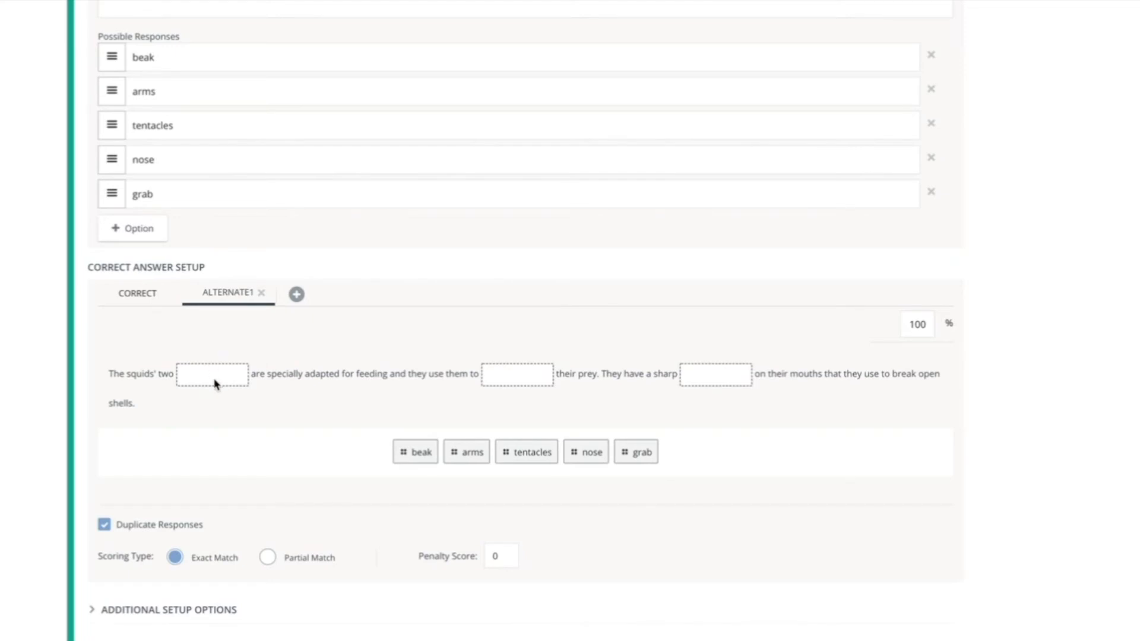
pyautogui.moveTo(458, 453); pyautogui.dragTo(195, 382)
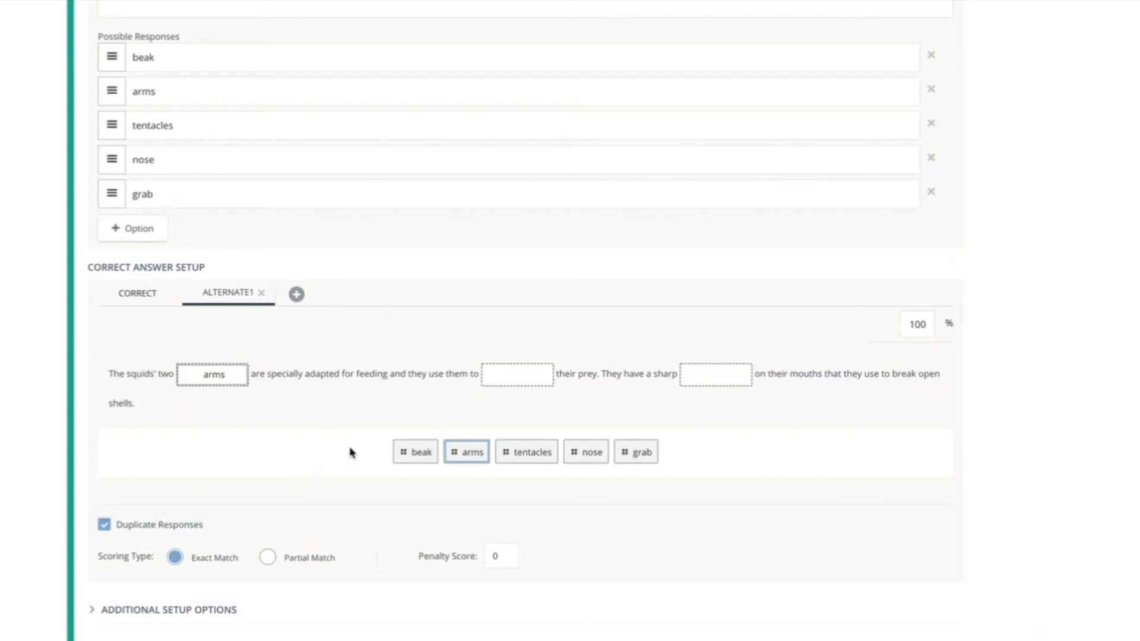
pyautogui.moveTo(636, 452); pyautogui.dragTo(534, 375)
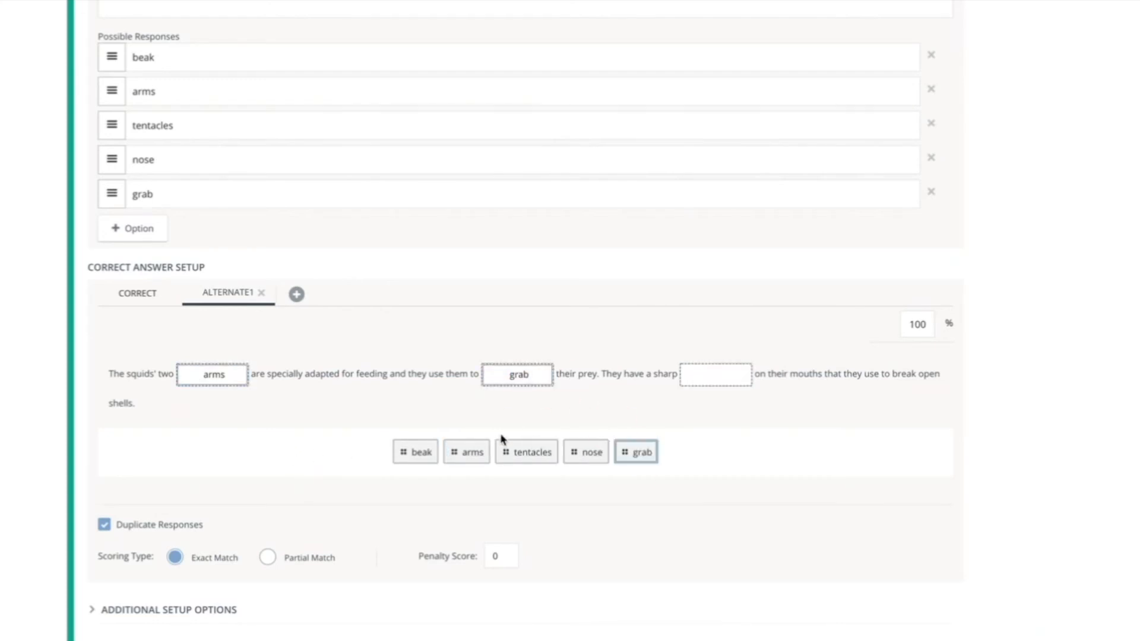
pyautogui.moveTo(416, 452); pyautogui.dragTo(736, 382)
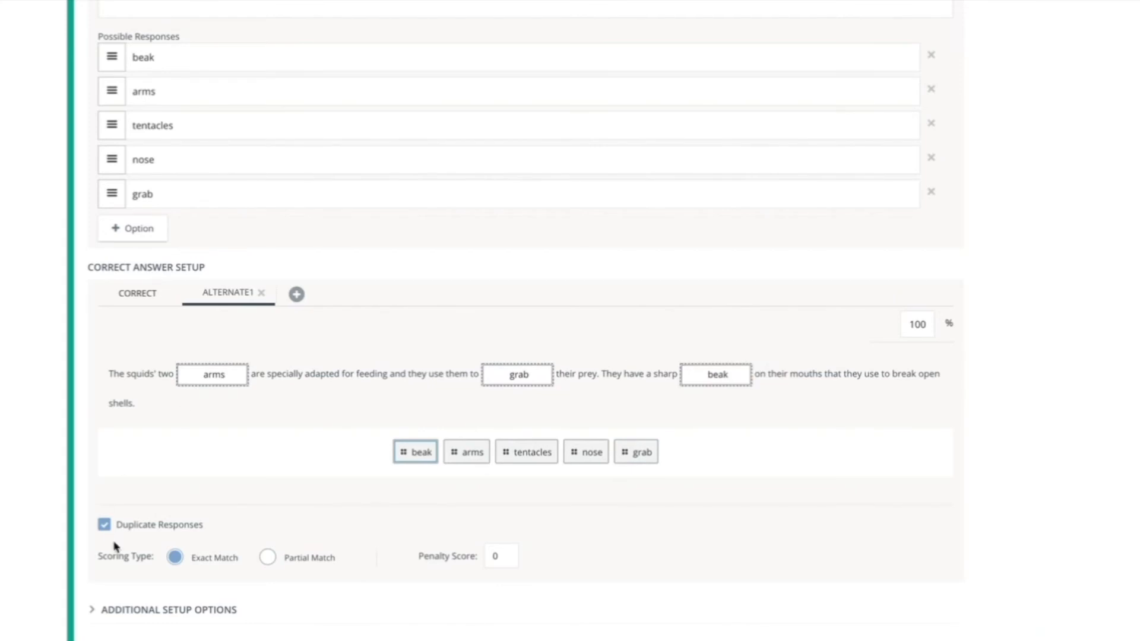
pyautogui.scroll(-2, 144, 549)
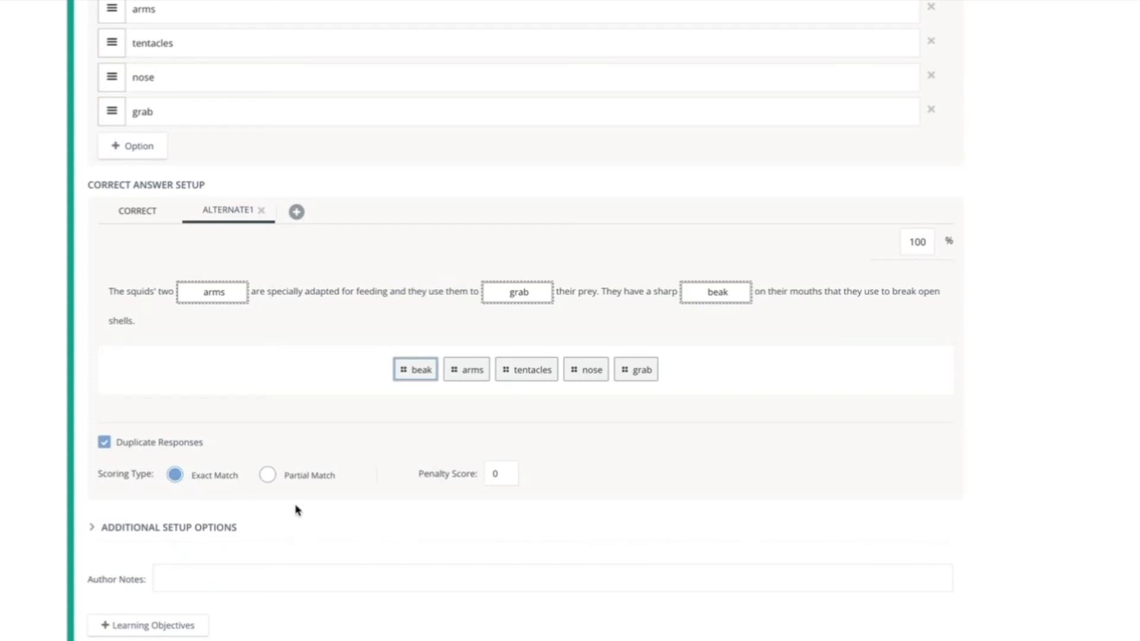
pyautogui.click(269, 475)
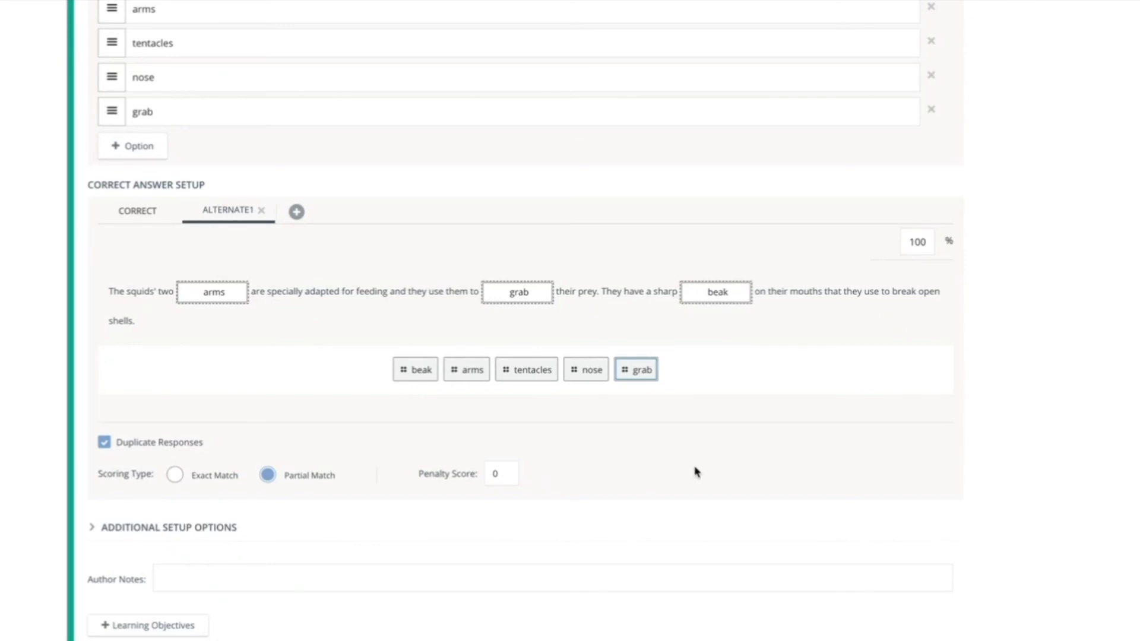
# - Preview the question and try it by filling the blanks with "tentacles", "grab" and "beak"
pyautogui.scroll(3, 696, 472)
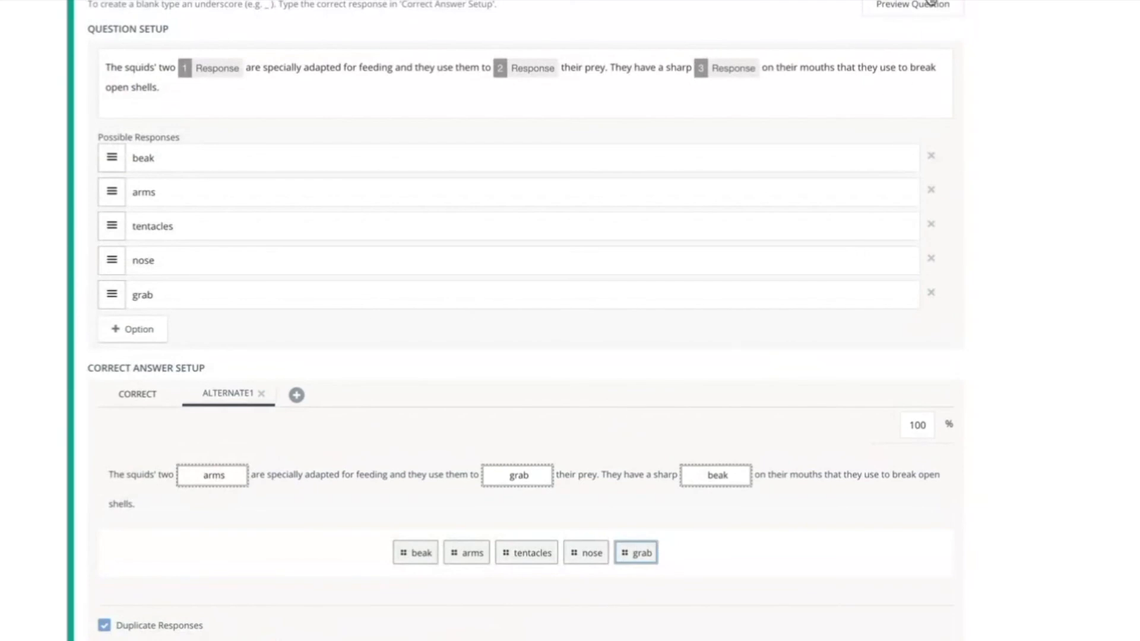
pyautogui.click(906, 13)
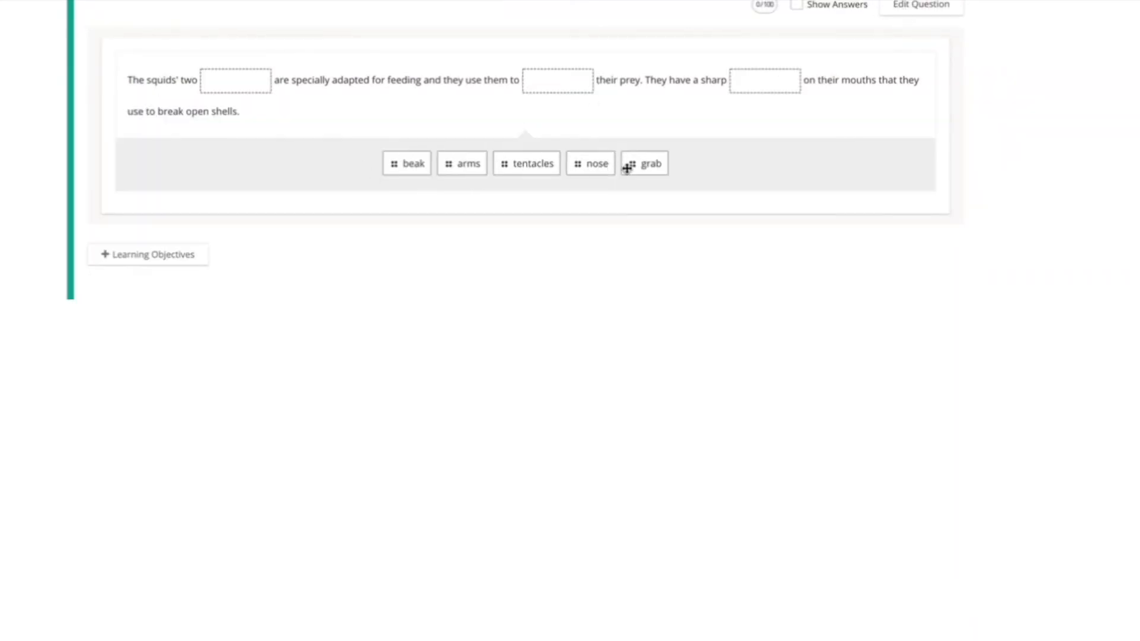
pyautogui.moveTo(529, 168); pyautogui.dragTo(229, 101)
pyautogui.moveTo(630, 168); pyautogui.dragTo(558, 86)
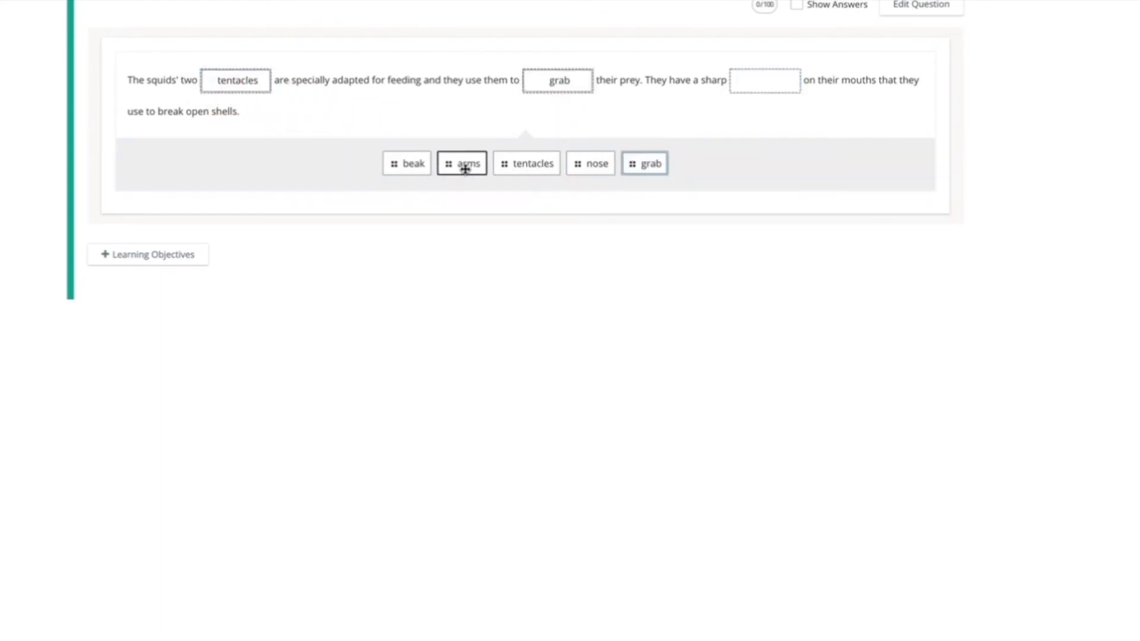
pyautogui.moveTo(420, 168); pyautogui.dragTo(766, 89)
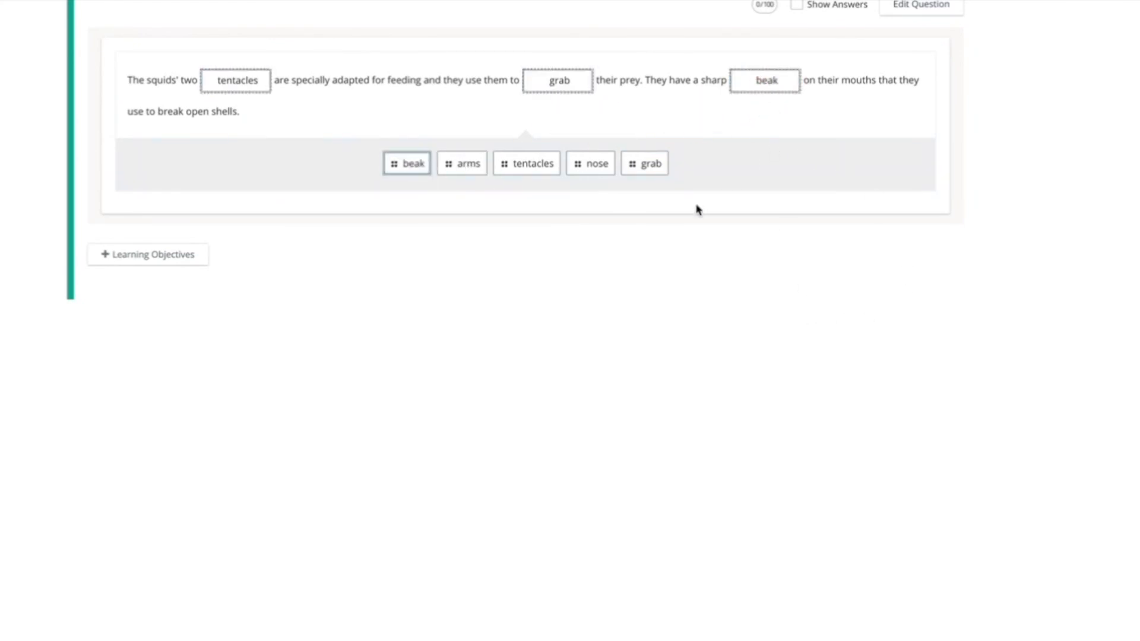